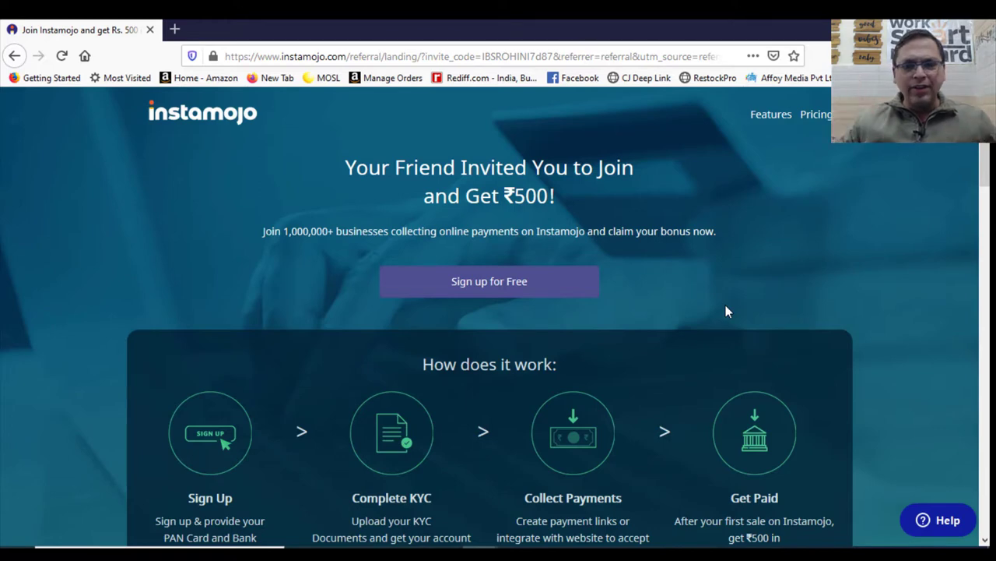
# - Read through the "How does it work" section on the Instamojo referral sign-up page
pyautogui.scroll(-2, 727, 309)
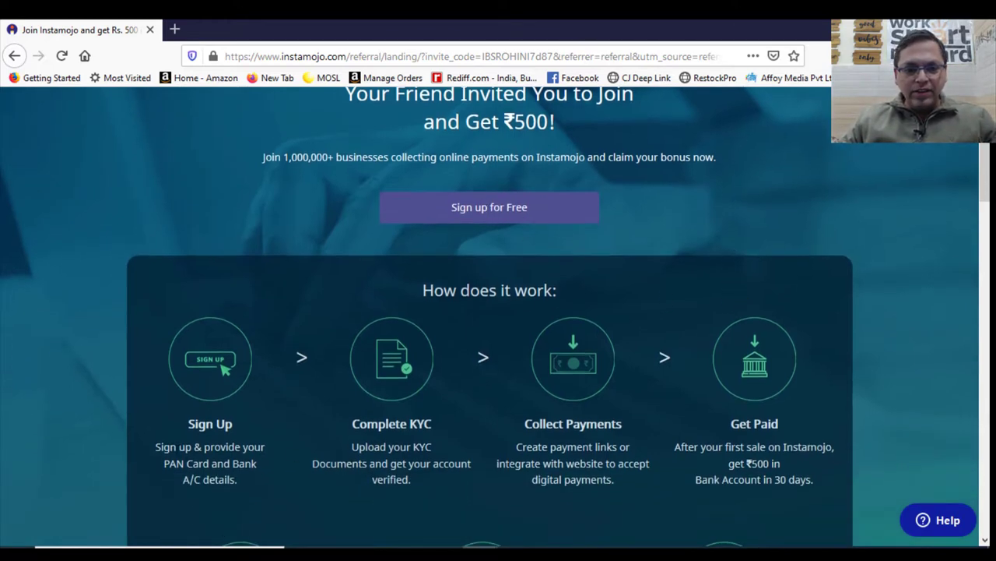
pyautogui.scroll(-2, 328, 386)
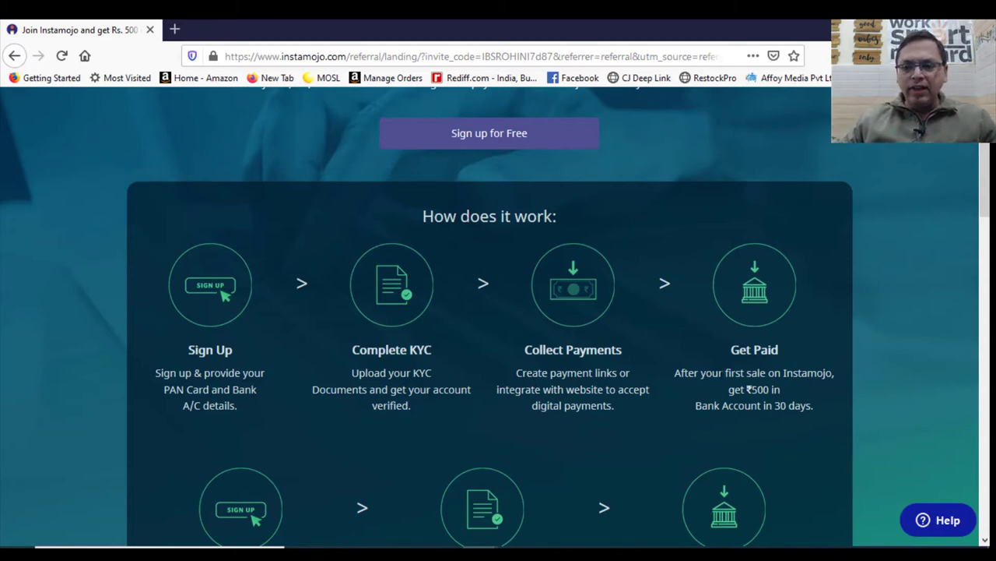
pyautogui.scroll(-3, 490, 311)
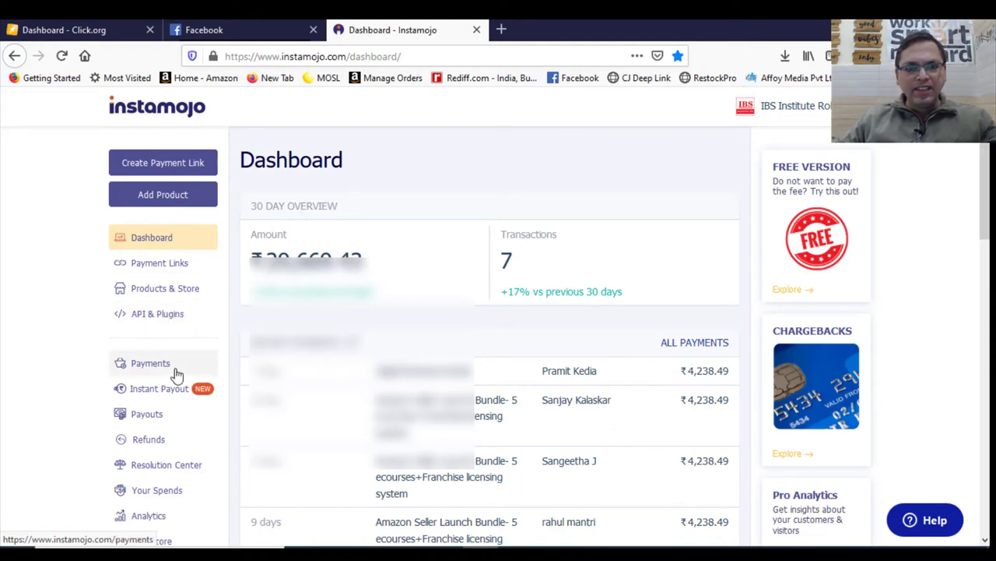
# - Open the Leads Manager from the Instamojo dashboard and look through the collected leads
pyautogui.click(180, 395)
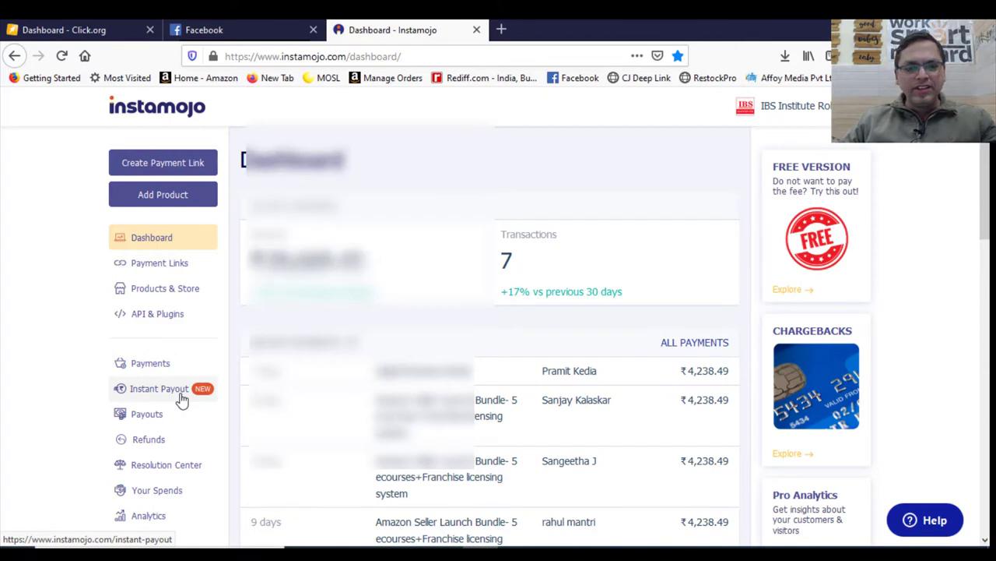
pyautogui.scroll(-2, 182, 399)
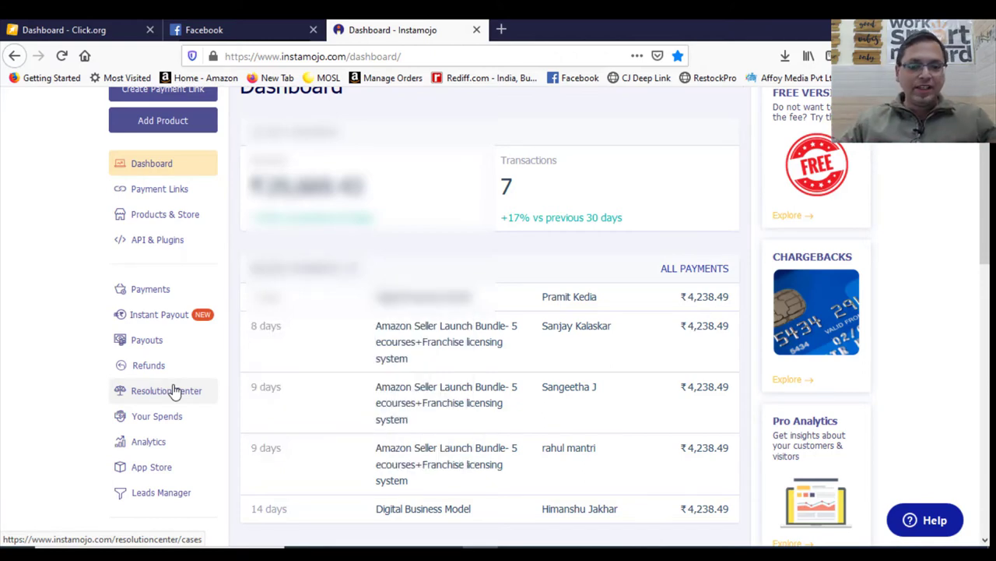
pyautogui.click(174, 501)
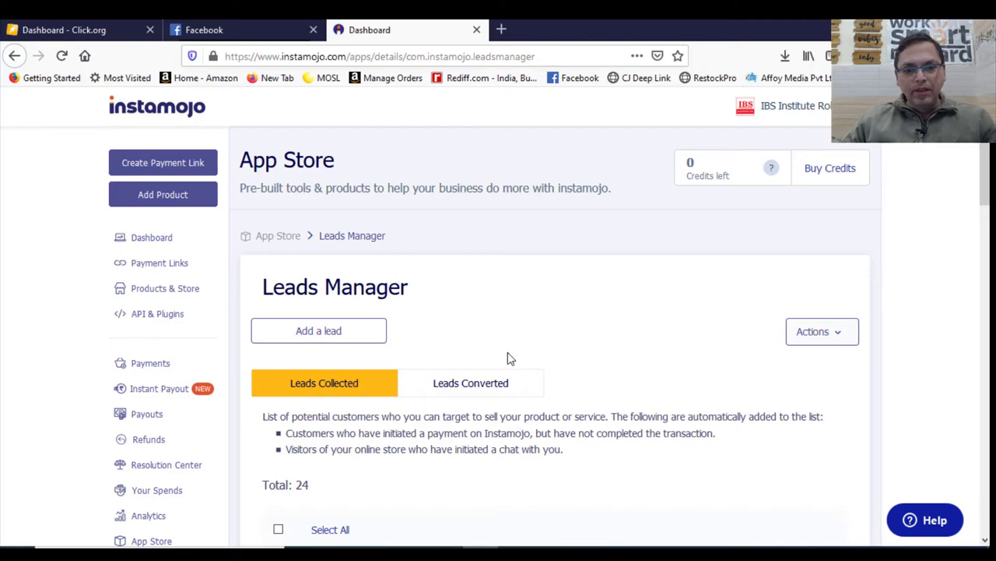
pyautogui.scroll(-5, 509, 356)
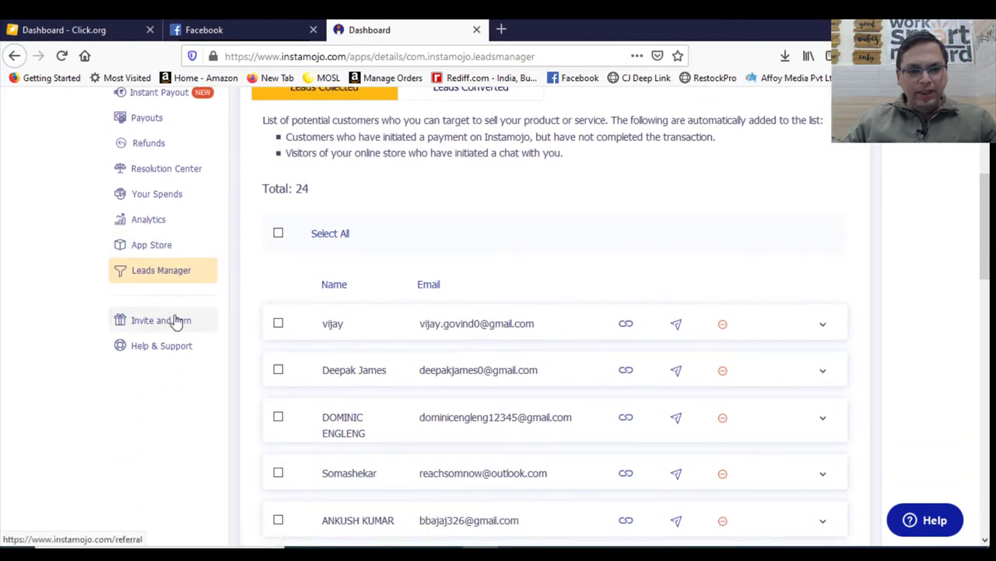
# - Open the App Store and browse the available apps, such as Page Builder, MojoXpress Shipping and Payment Retry
pyautogui.click(159, 246)
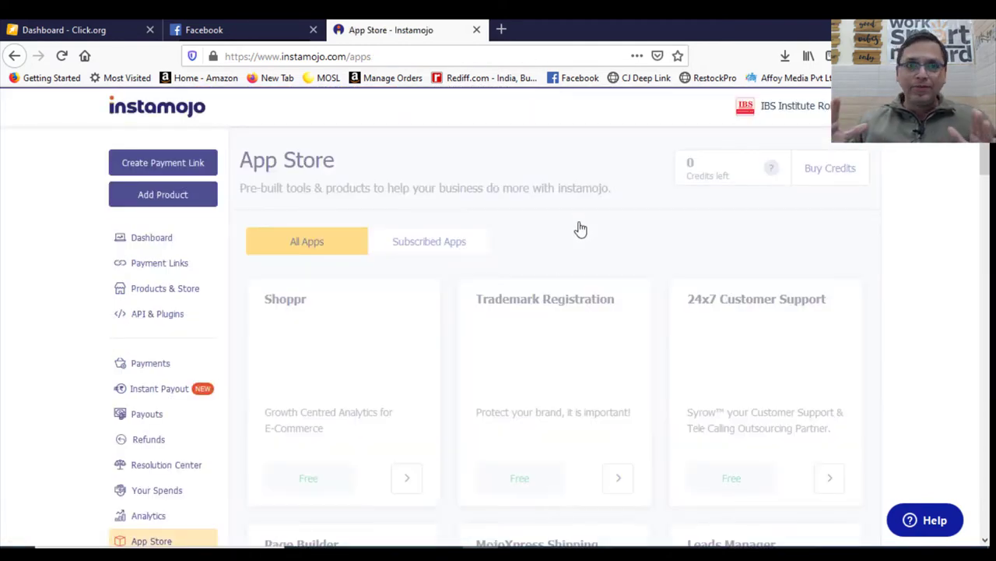
pyautogui.scroll(-2, 579, 227)
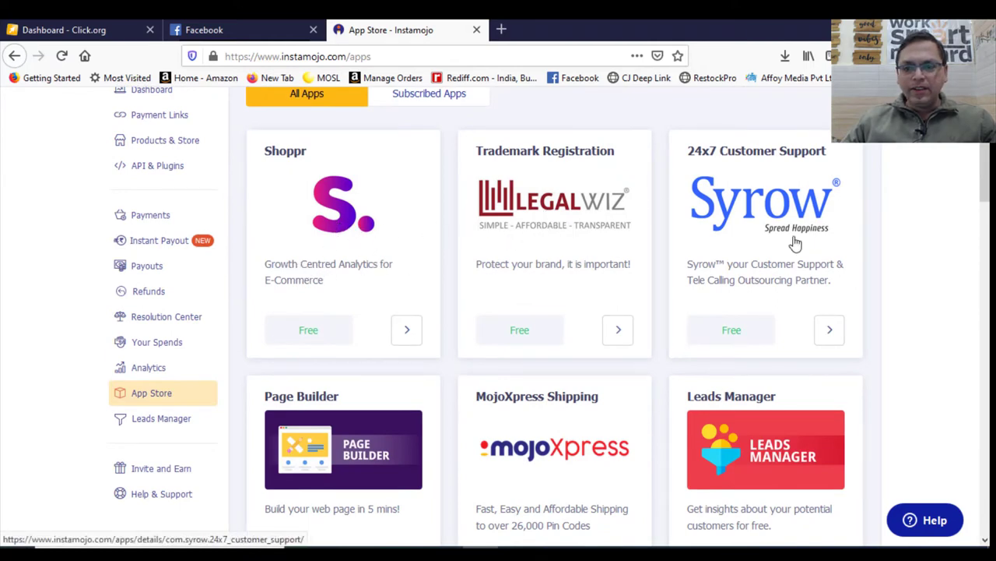
pyautogui.scroll(-3, 794, 243)
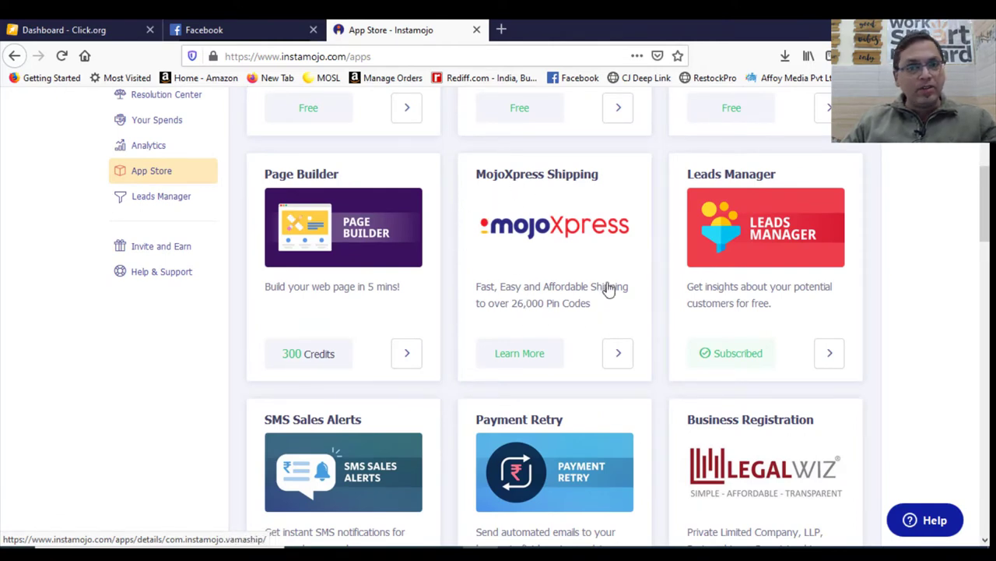
pyautogui.scroll(-5, 747, 261)
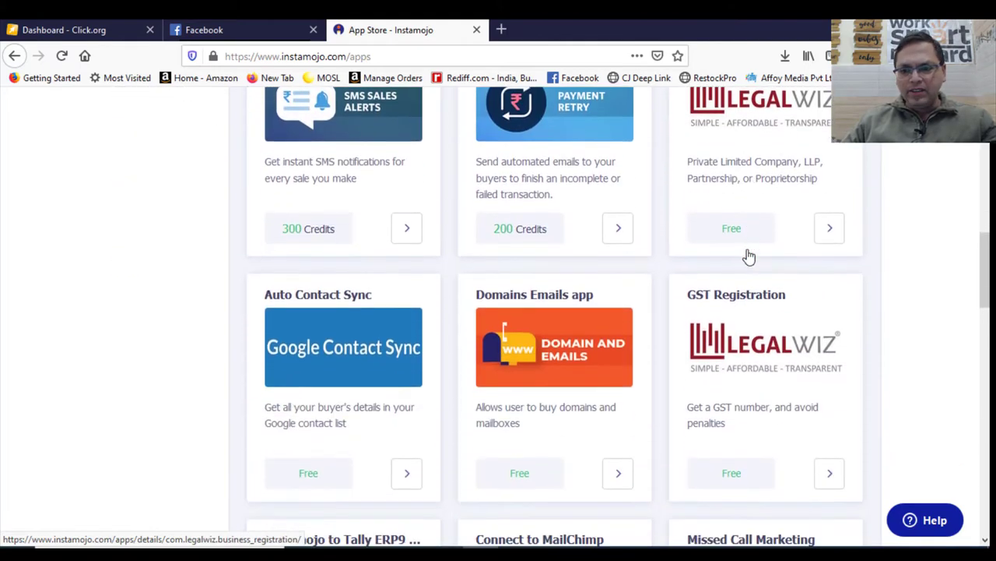
pyautogui.scroll(10, 747, 257)
pyautogui.scroll(-3, 748, 260)
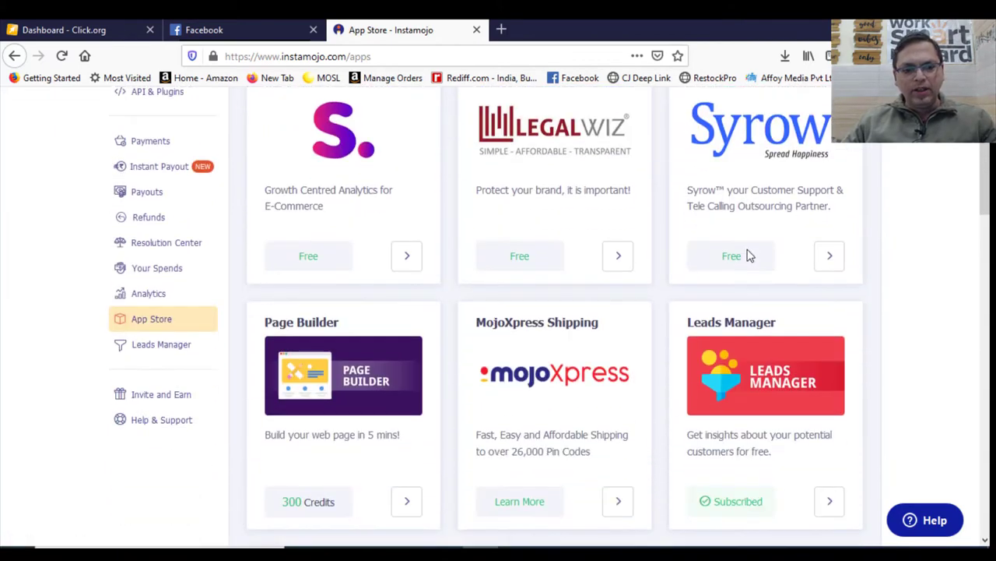
pyautogui.scroll(1, 192, 230)
pyautogui.scroll(2, 193, 221)
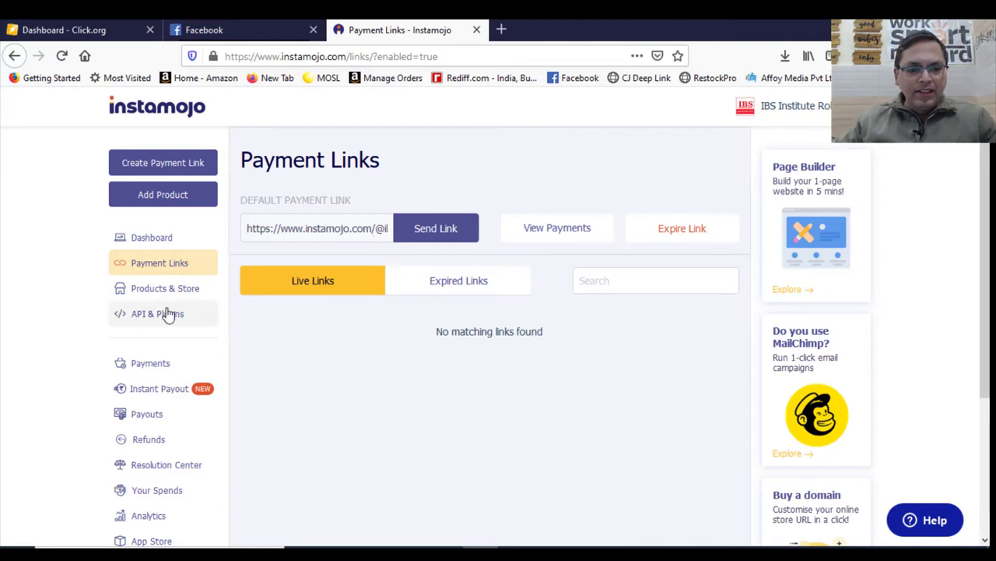
# - View the live products in Products & Store and open the form for adding a physical product
pyautogui.click(207, 295)
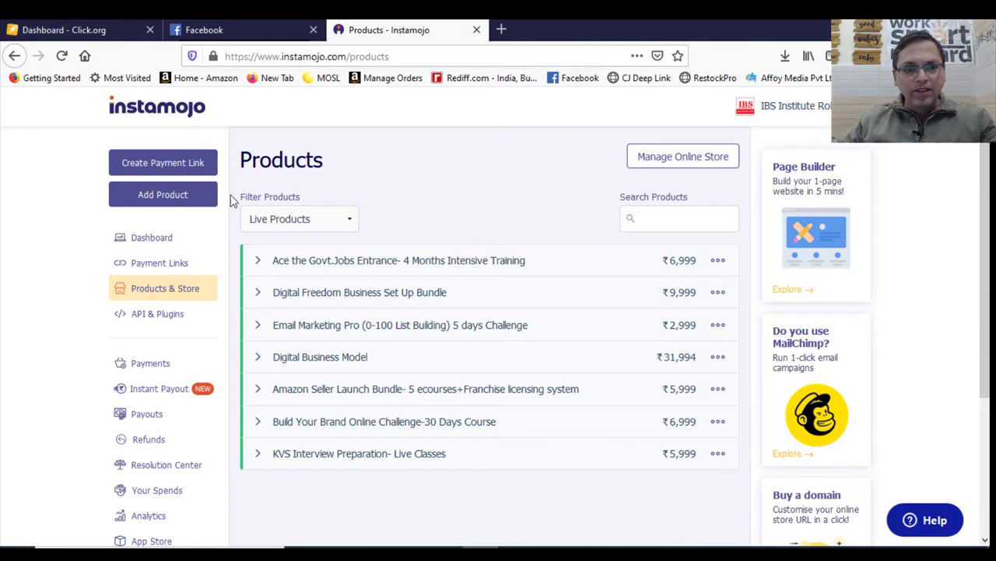
pyautogui.click(164, 201)
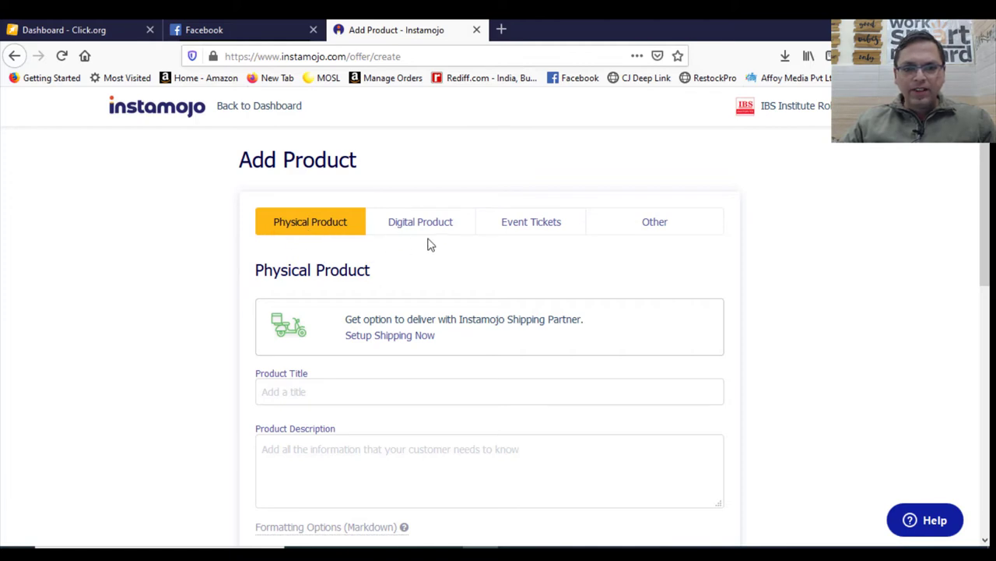
pyautogui.scroll(-3, 430, 244)
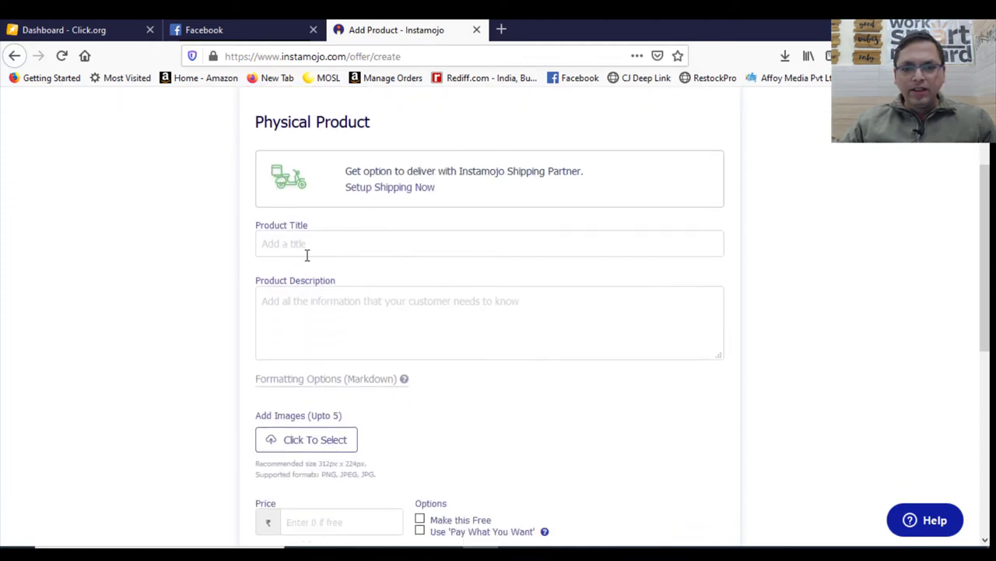
# - Show the Markdown formatting options for the product description, review them and close the help
pyautogui.click(404, 382)
pyautogui.scroll(-3, 443, 378)
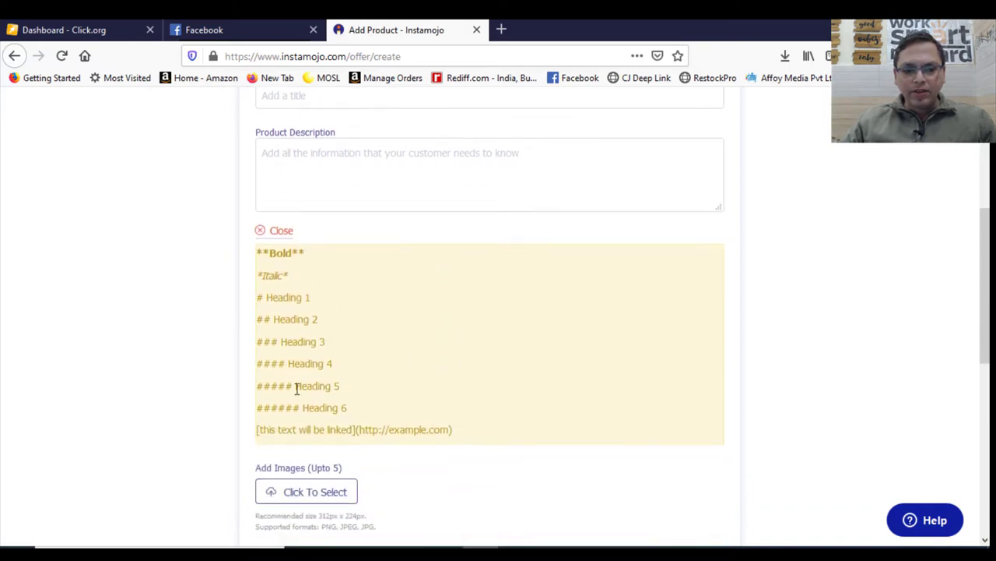
pyautogui.click(267, 233)
# - Examine the recommended image size, the price options and the shipping fields of the physical product form
pyautogui.scroll(-3, 459, 280)
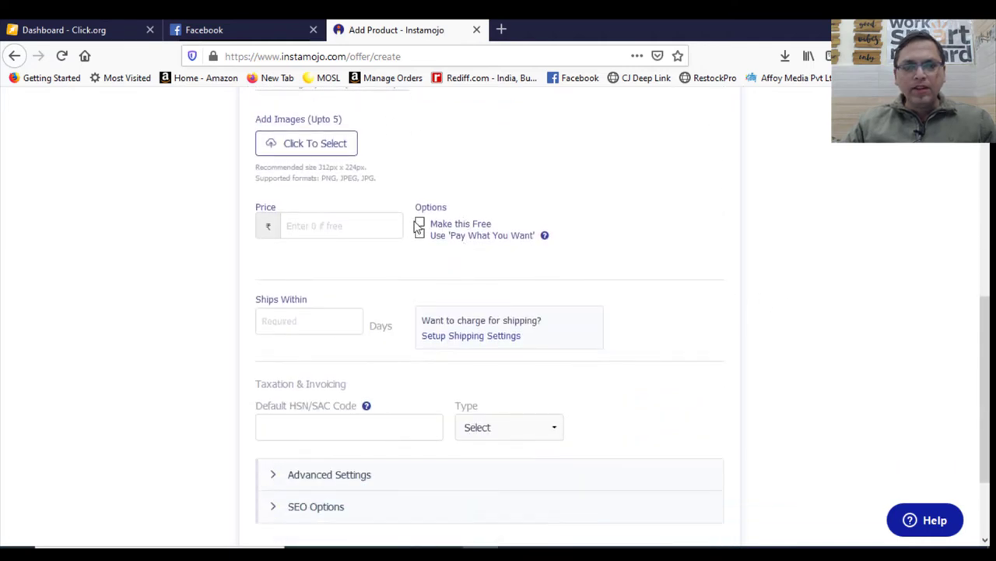
pyautogui.scroll(2, 418, 225)
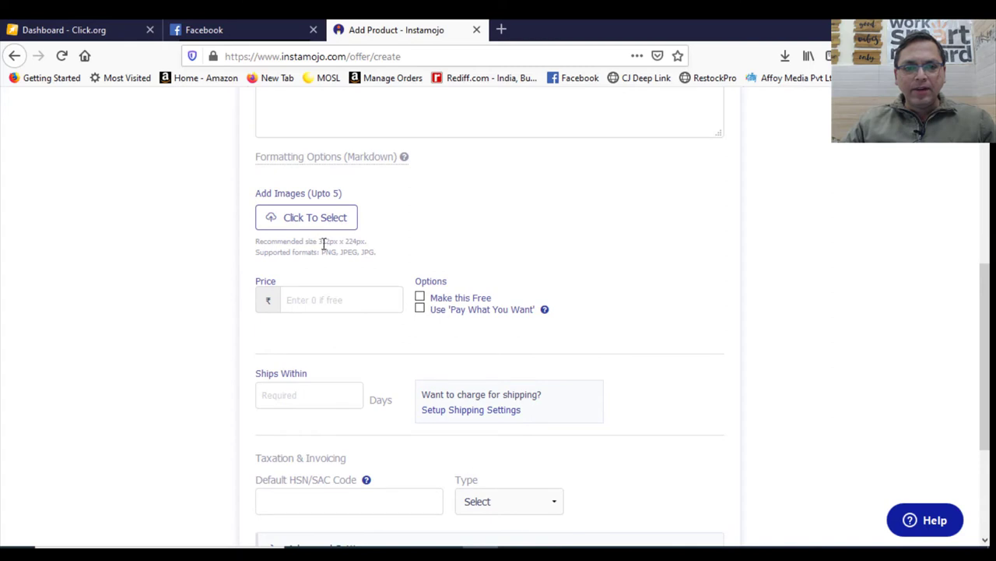
pyautogui.moveTo(322, 244); pyautogui.dragTo(369, 249)
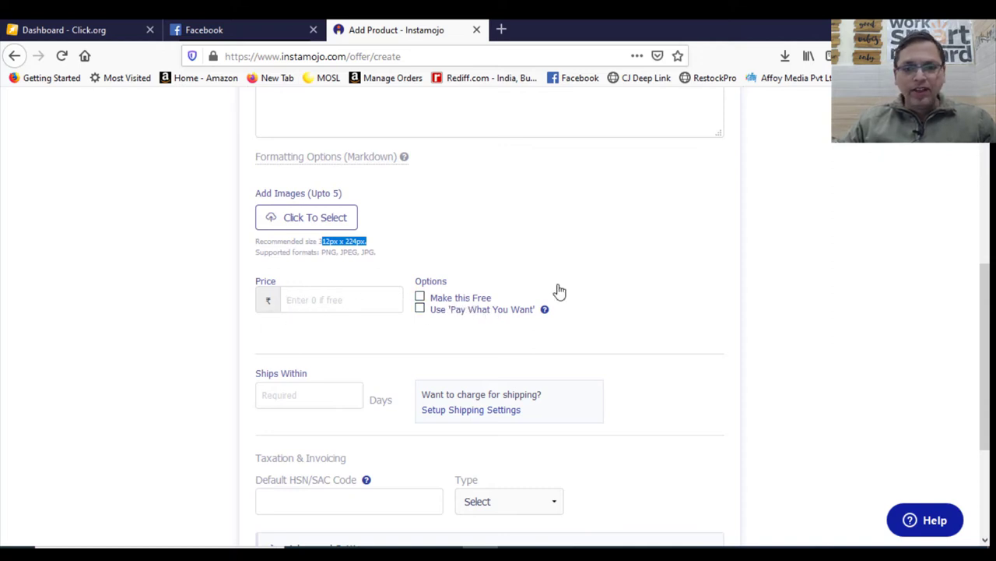
pyautogui.scroll(-2, 556, 289)
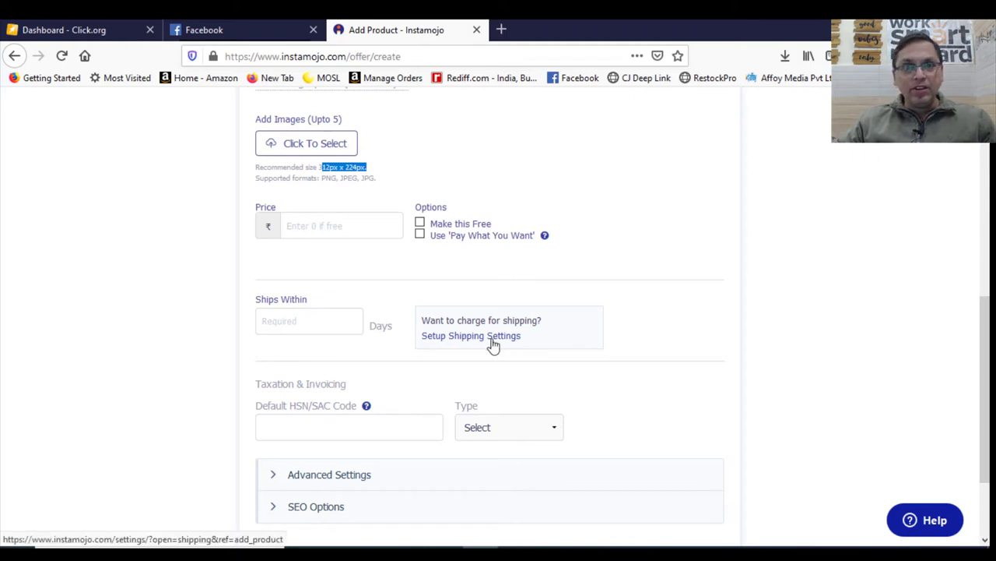
# - Check the HSN/SAC code type choices under Taxation & Invoicing without selecting one
pyautogui.scroll(-1, 512, 347)
pyautogui.scroll(-2, 512, 348)
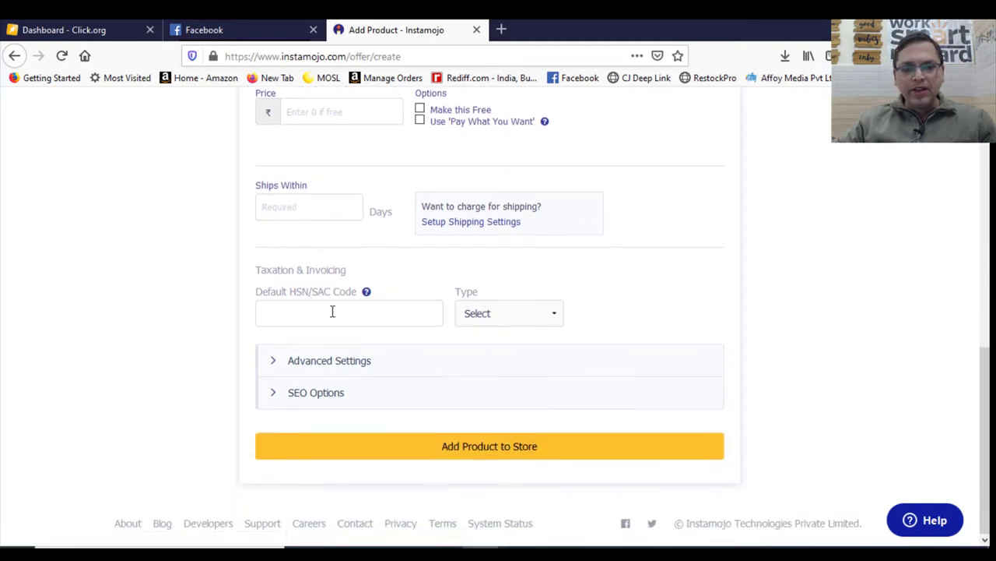
pyautogui.click(557, 323)
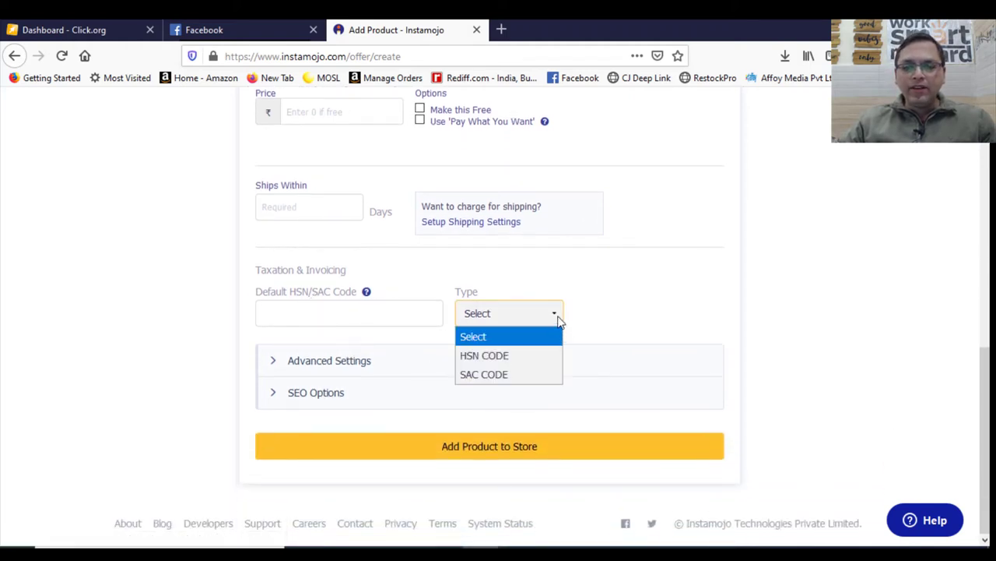
pyautogui.click(773, 348)
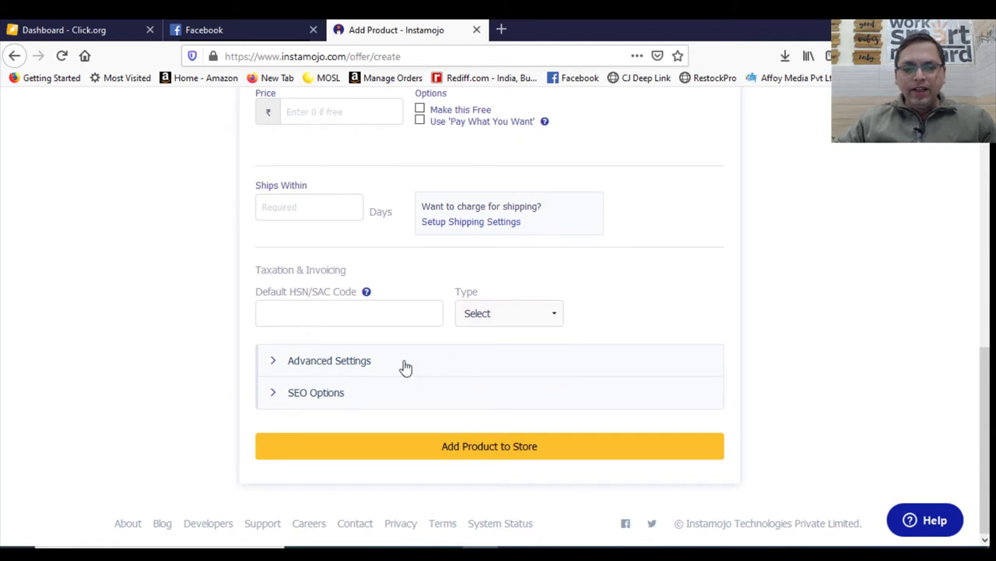
# - Expand the Advanced Settings and review the redirection URL, customer note, quantity limits and webhook URL fields
pyautogui.click(490, 364)
pyautogui.scroll(-1, 516, 363)
pyautogui.scroll(-1, 467, 361)
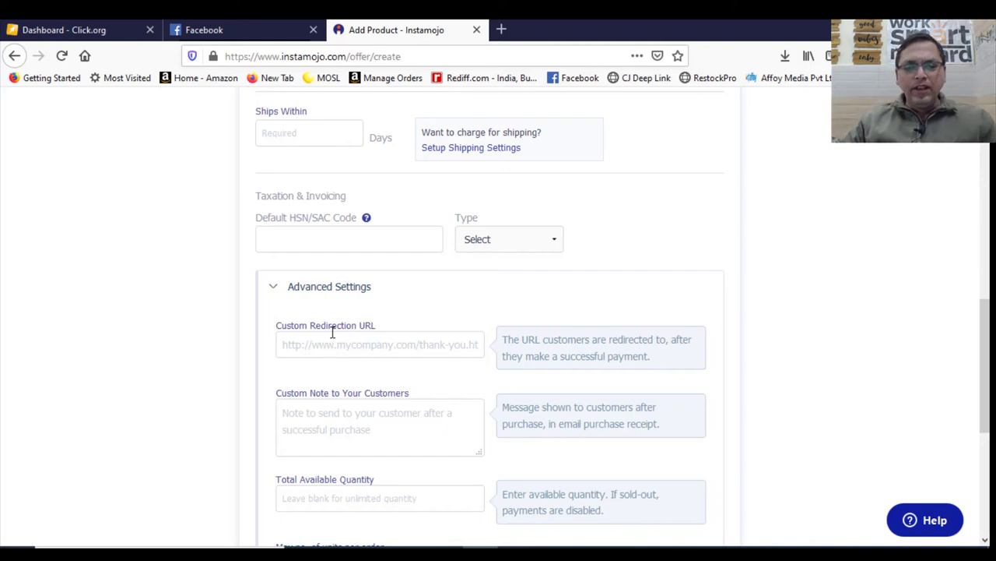
pyautogui.scroll(-2, 390, 335)
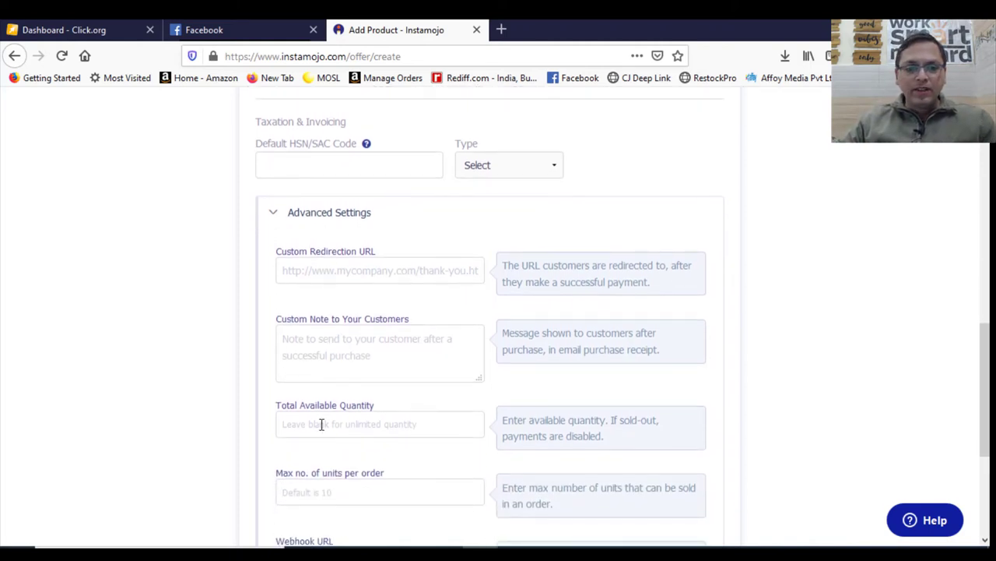
pyautogui.scroll(-3, 371, 443)
pyautogui.scroll(-2, 371, 443)
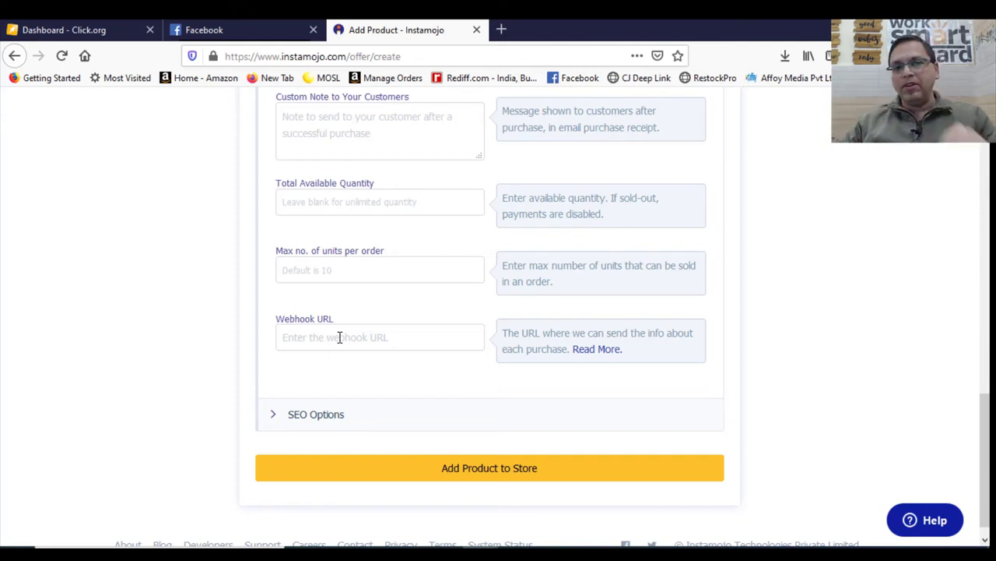
# - Expand the SEO Options and review the title, description, keywords and canonical URL fields
pyautogui.click(370, 414)
pyautogui.scroll(-3, 436, 400)
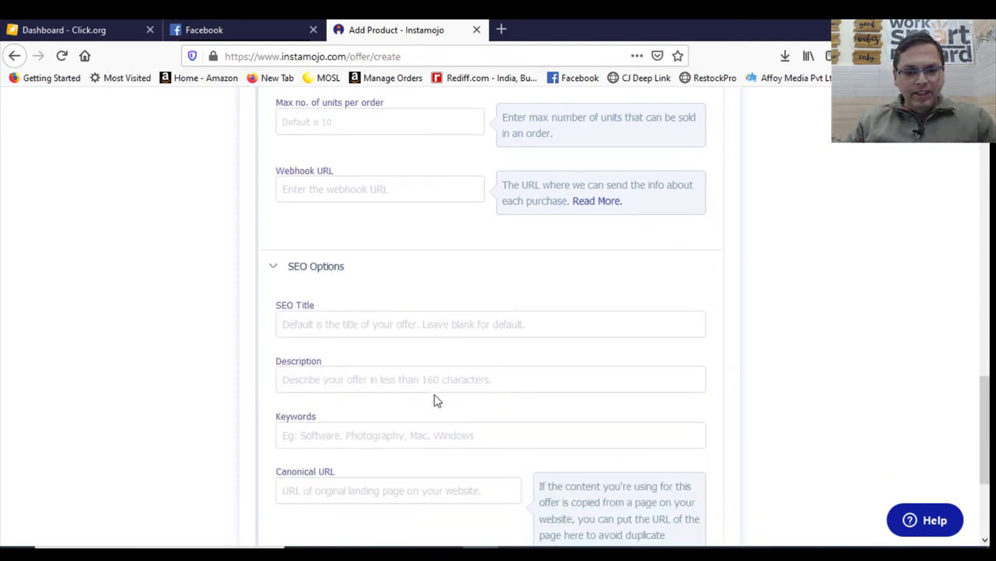
pyautogui.scroll(-2, 436, 400)
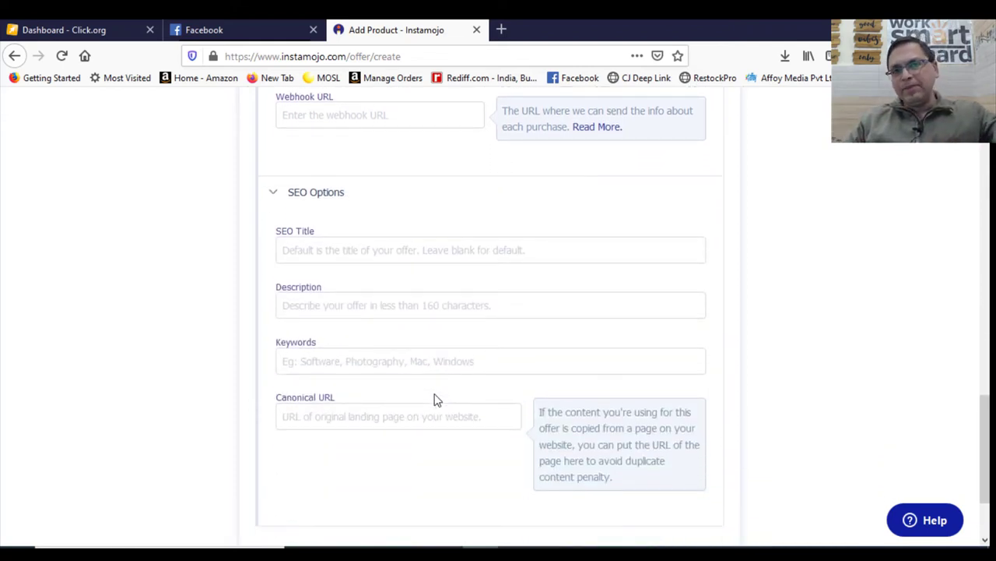
pyautogui.scroll(15, 436, 400)
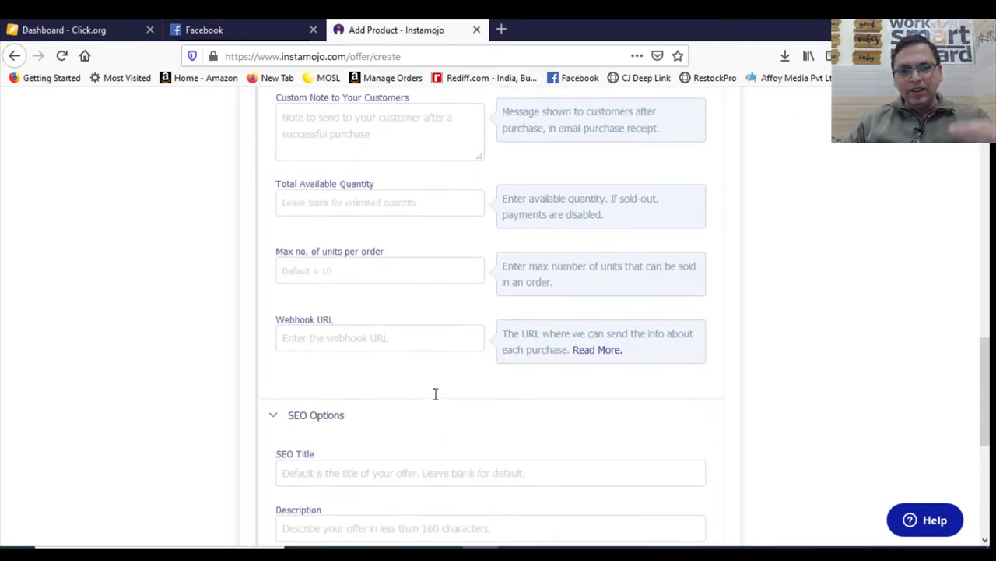
pyautogui.scroll(1, 436, 400)
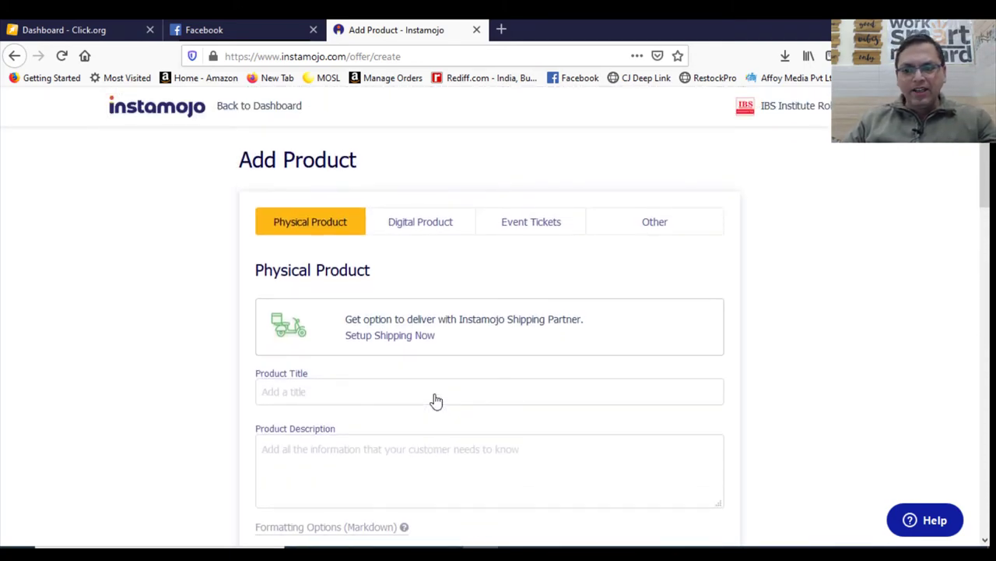
# - Switch the product type to Digital Product, review its fields and return to the dashboard
pyautogui.click(433, 226)
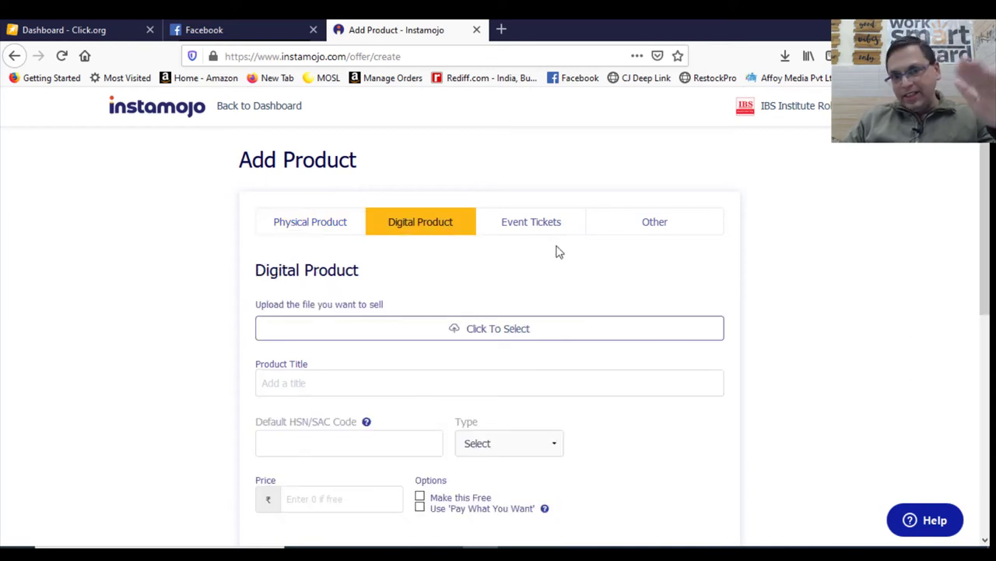
pyautogui.scroll(-5, 566, 265)
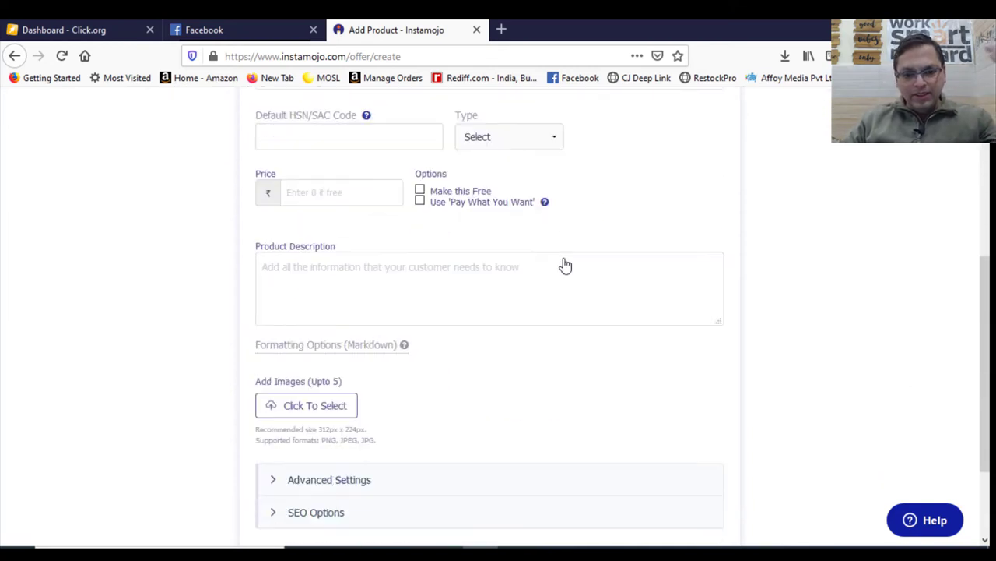
pyautogui.scroll(5, 566, 266)
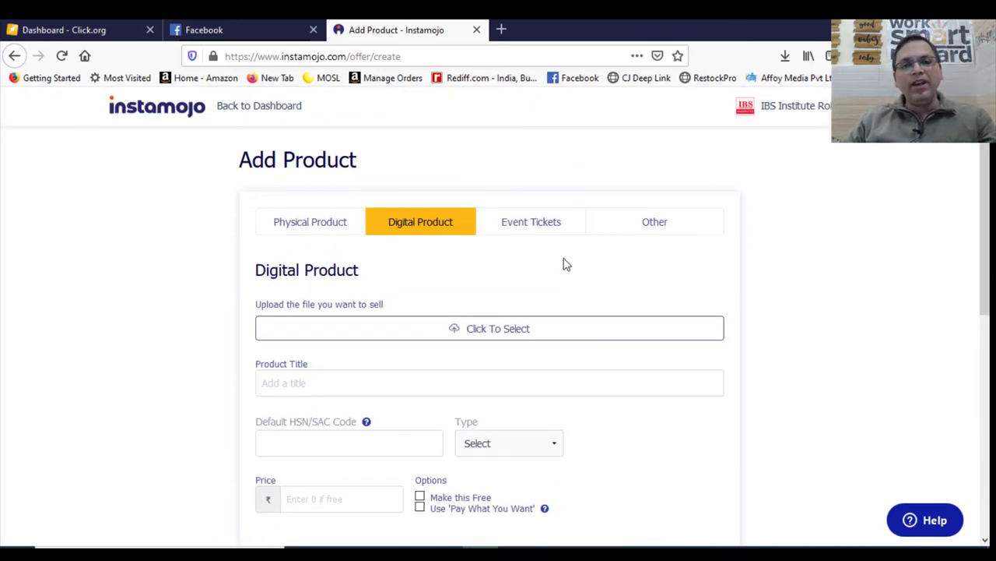
pyautogui.click(256, 109)
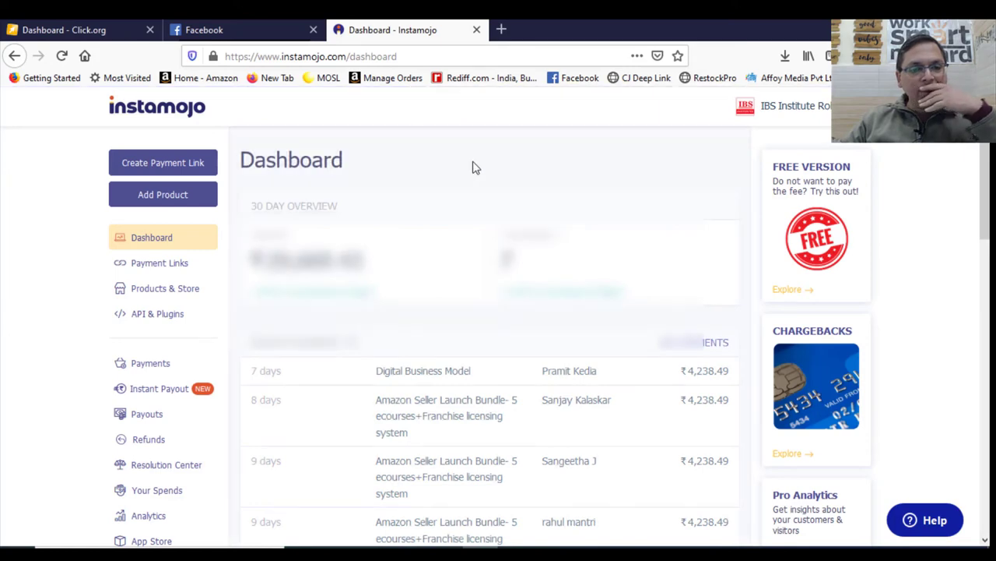
# - Open the API & Plugins page and review its API documentation, supported libraries, available platform plugins, credential generation and dev tools
pyautogui.click(173, 315)
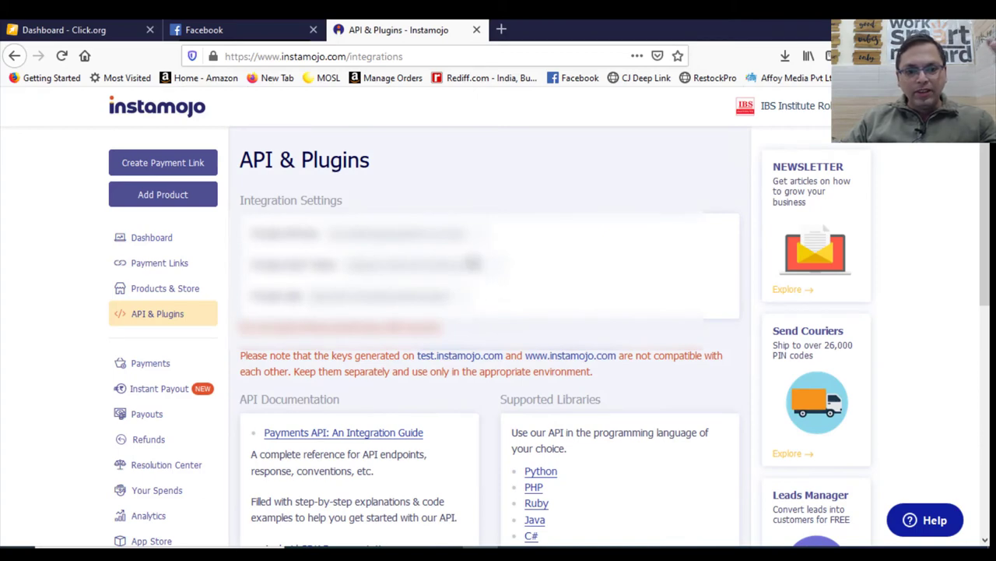
pyautogui.scroll(-2, 472, 263)
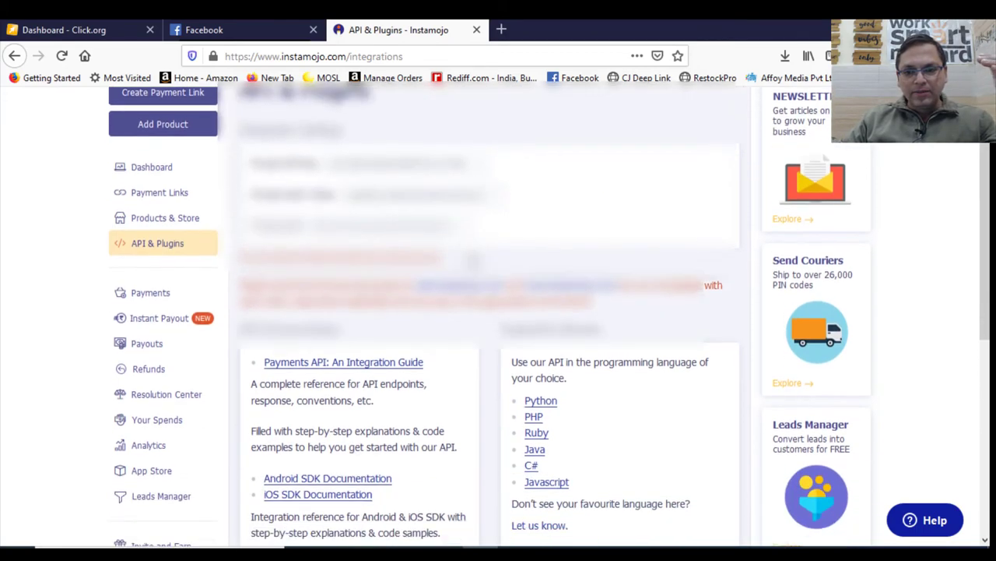
pyautogui.scroll(-4, 474, 261)
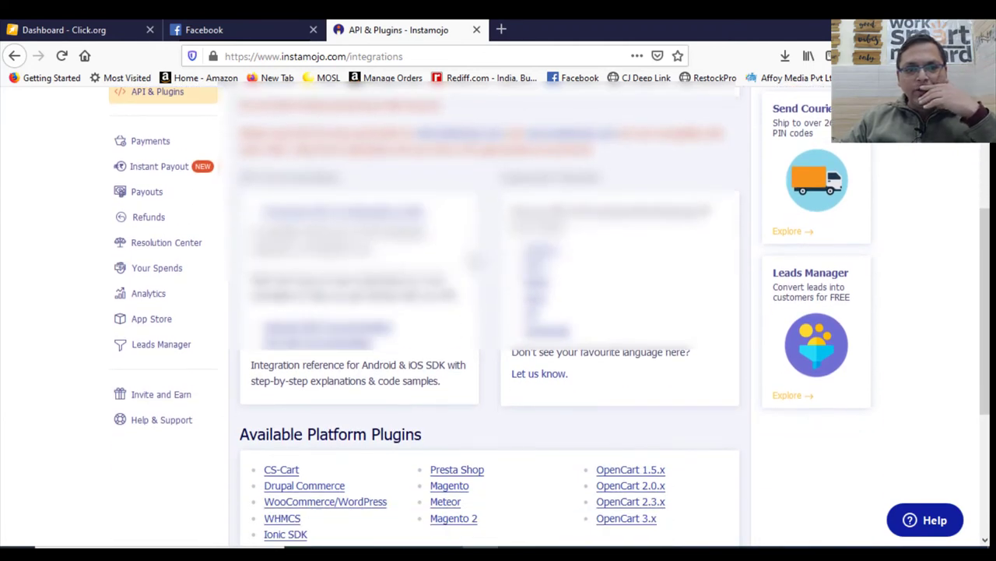
pyautogui.scroll(-2, 474, 262)
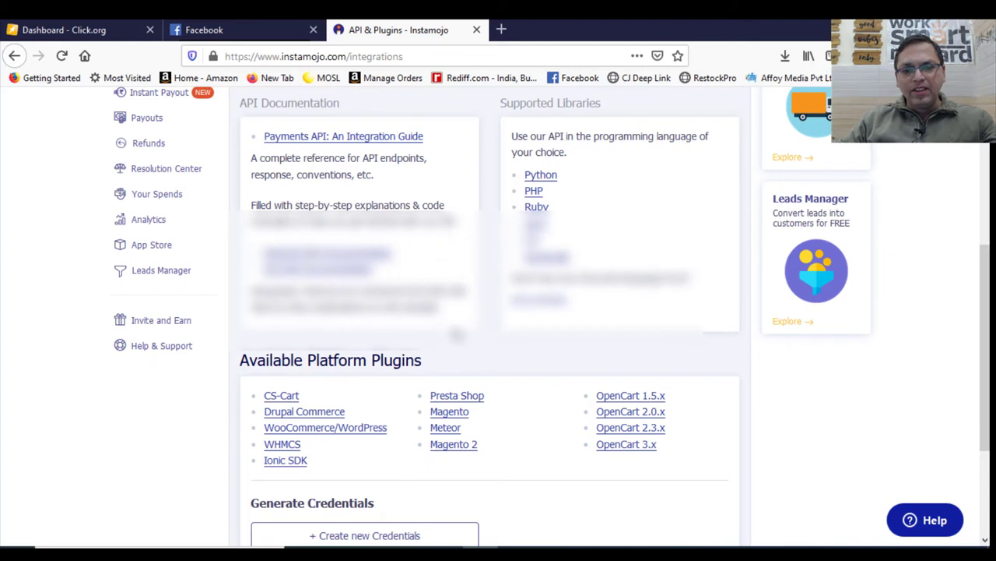
pyautogui.scroll(-2, 467, 335)
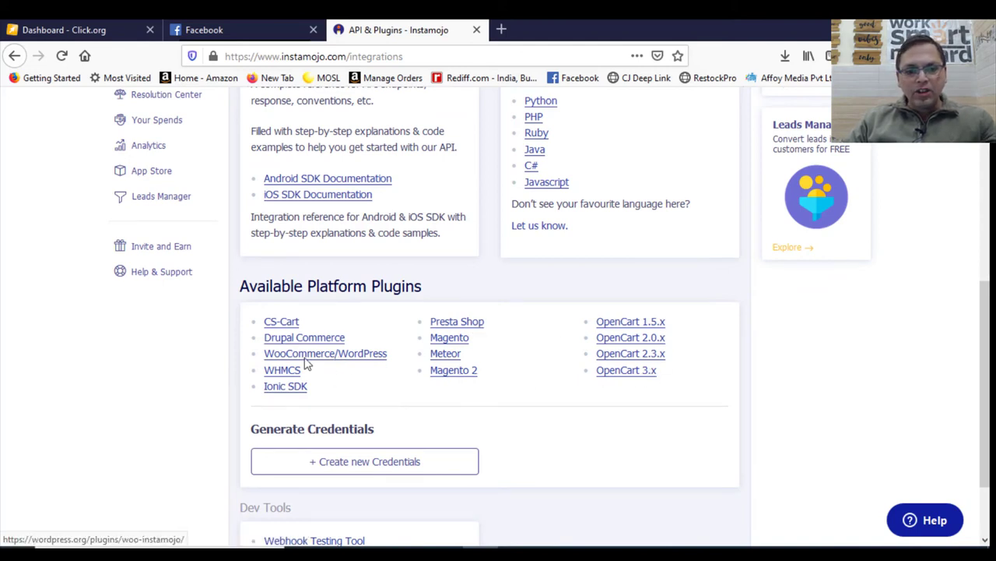
pyautogui.scroll(-2, 620, 423)
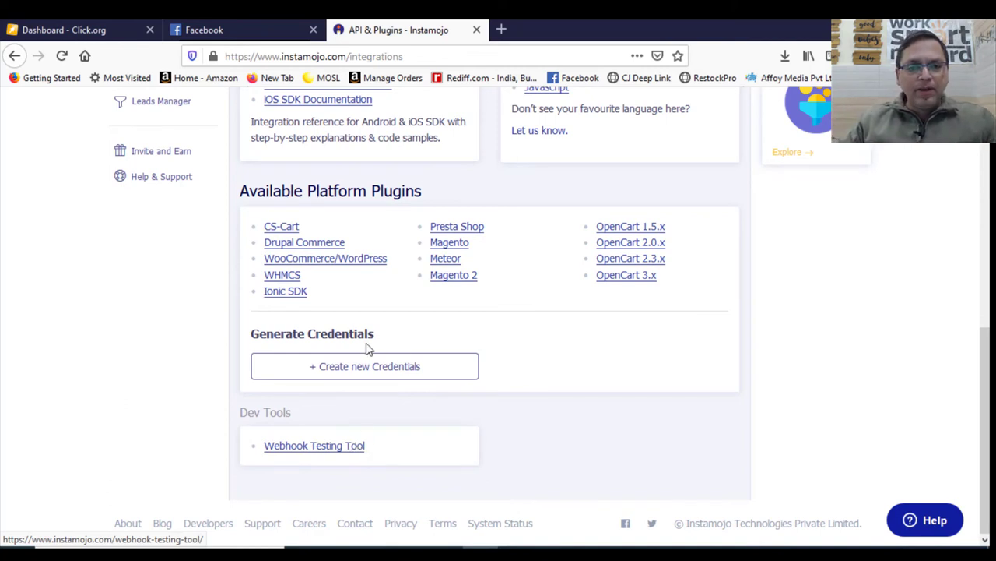
# - Open the WooCommerce/WordPress plugin page from the available platform plugins and view the Instamojo for WooCommerce details
pyautogui.click(327, 259)
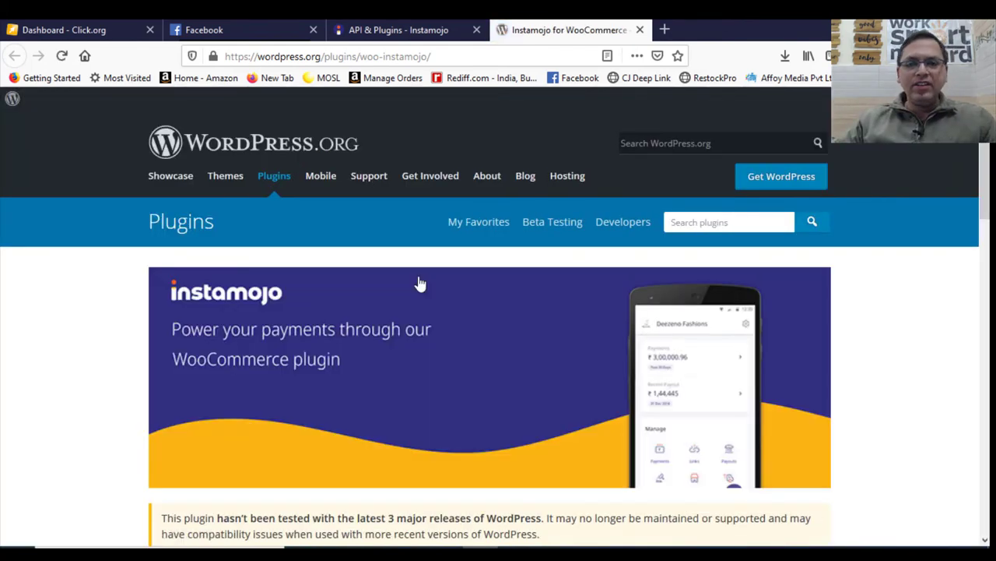
pyautogui.scroll(-3, 666, 313)
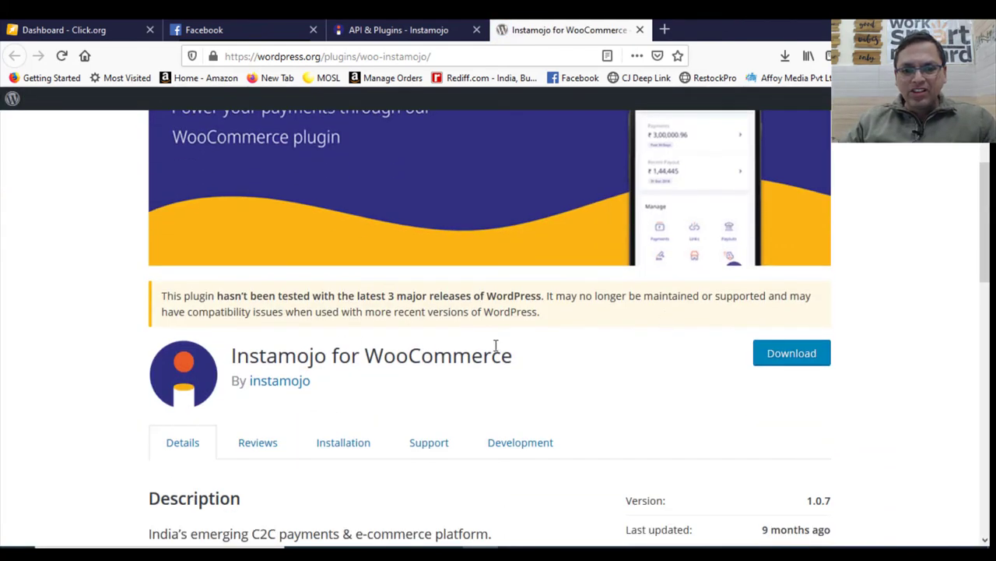